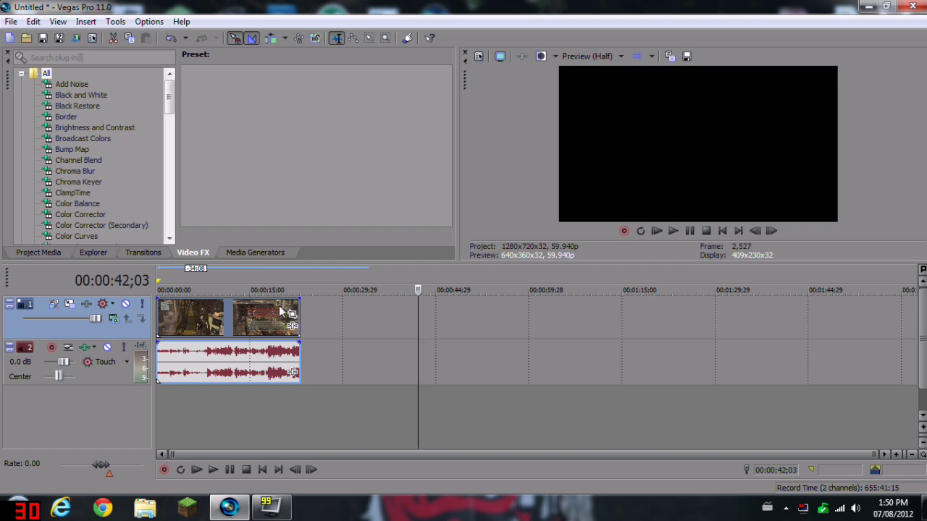
Shift the gameplay clip and audio, preview Color Corrector (Secondary) presets, then realign them at the timeline start
left_click_drag(214, 333, 192, 329)
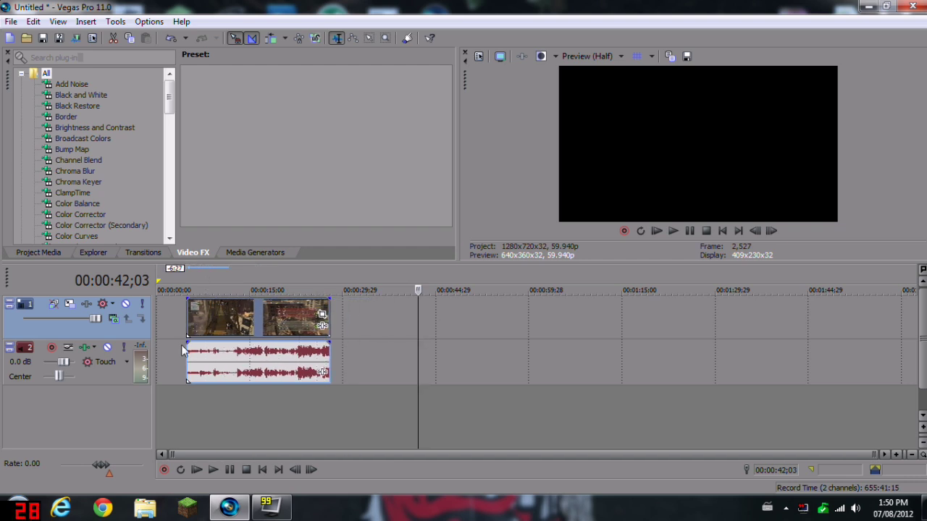
left_click(68, 224)
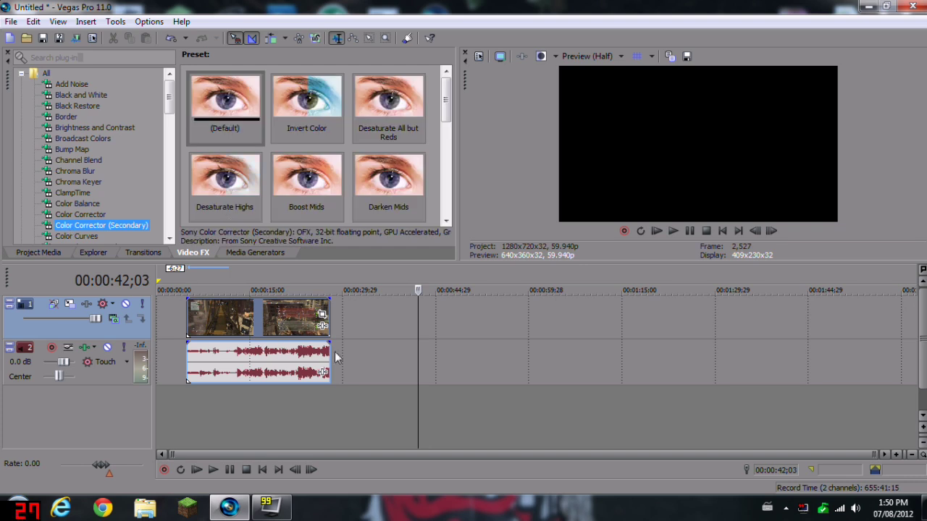
left_click(370, 351)
left_click_drag(257, 317, 241, 322)
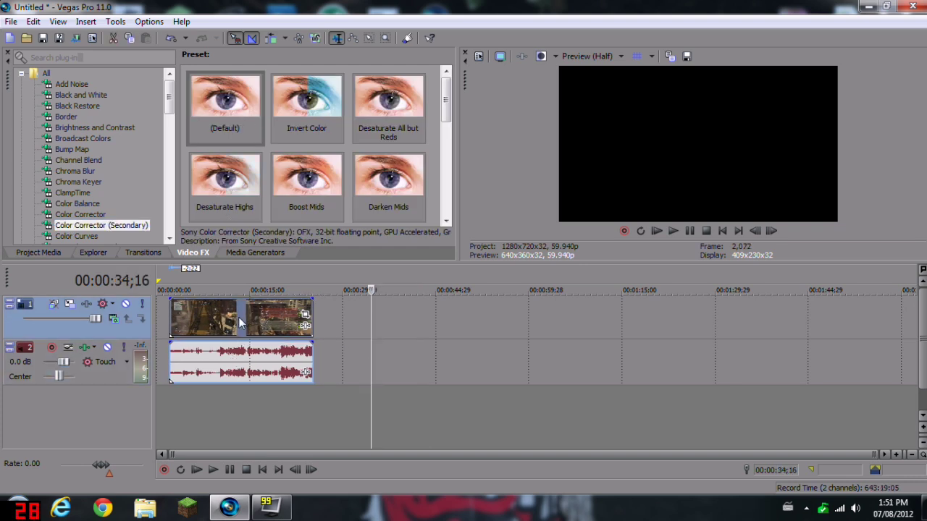
mouse_move(241, 322)
left_mouse_down()
mouse_move(278, 322)
mouse_move(226, 322)
left_mouse_up()
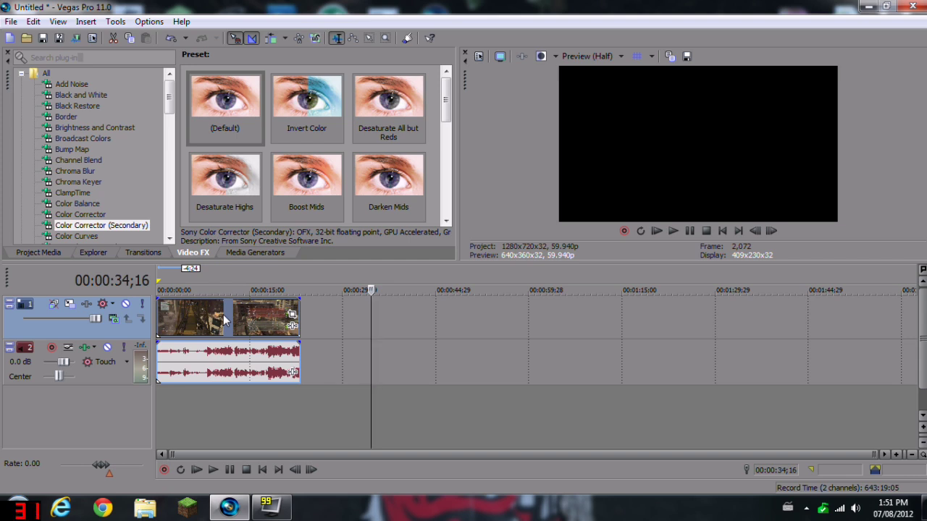
Set the project's Stereoscopic 3D mode to Anaglyphic (red/cyan) in Project Properties and apply it
left_click(11, 22)
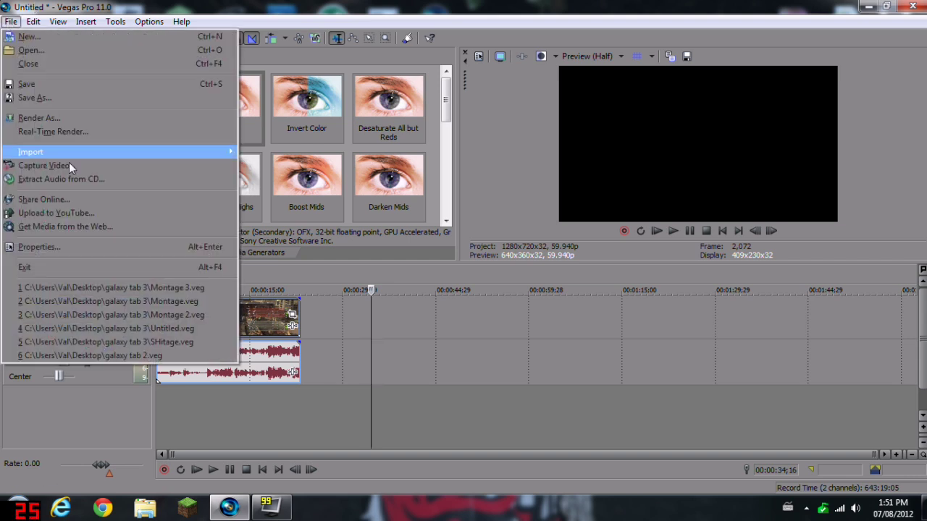
left_click(40, 246)
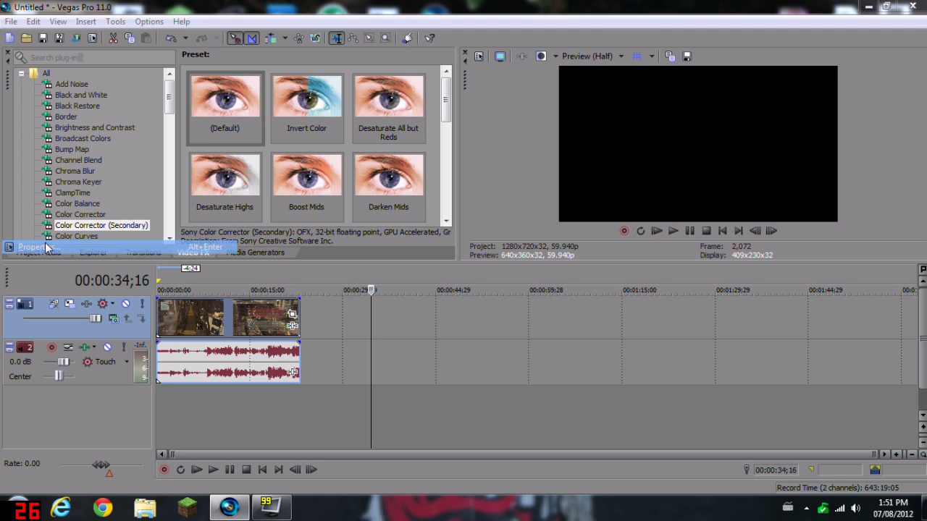
left_click(425, 177)
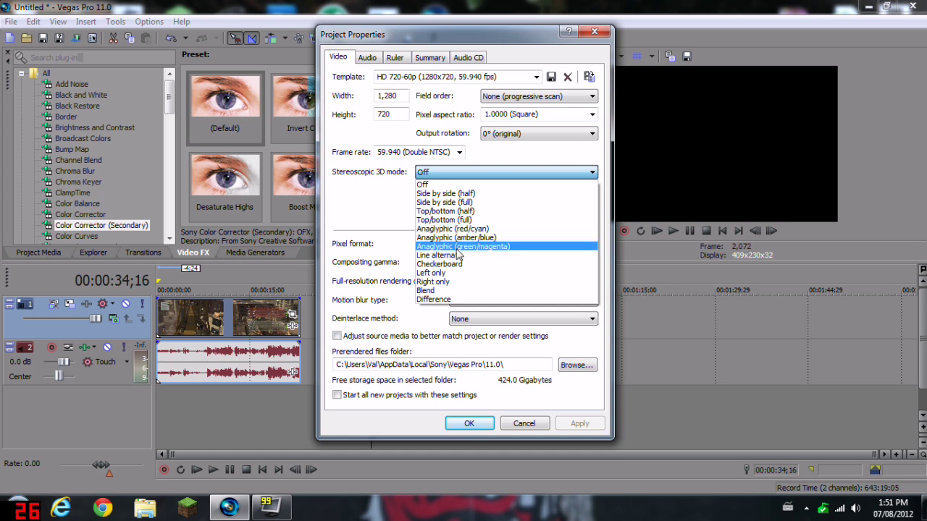
left_click(446, 229)
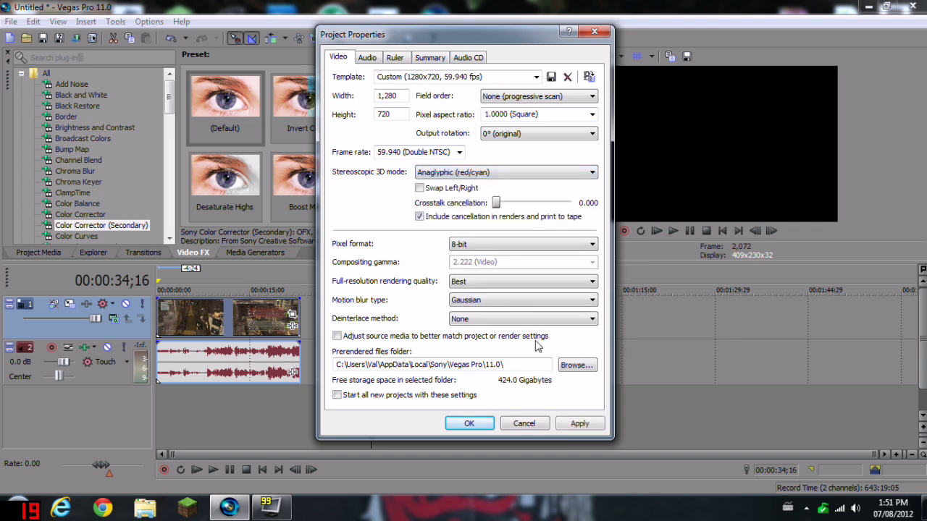
left_click(579, 423)
left_click(469, 424)
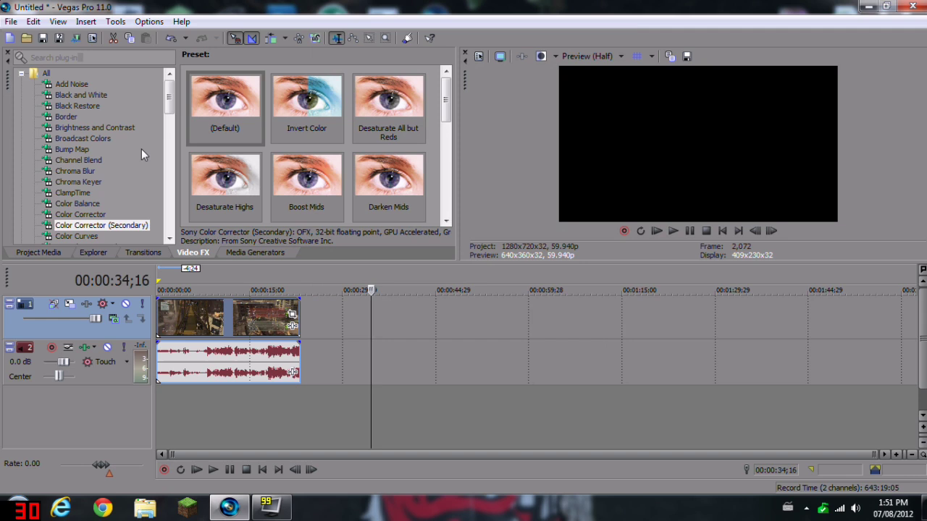
Apply the Default Stereoscopic 3D Adjust preset to the gameplay video event and park the playhead at 00:00:07;03
left_click_drag(170, 101, 169, 183)
left_click(122, 184)
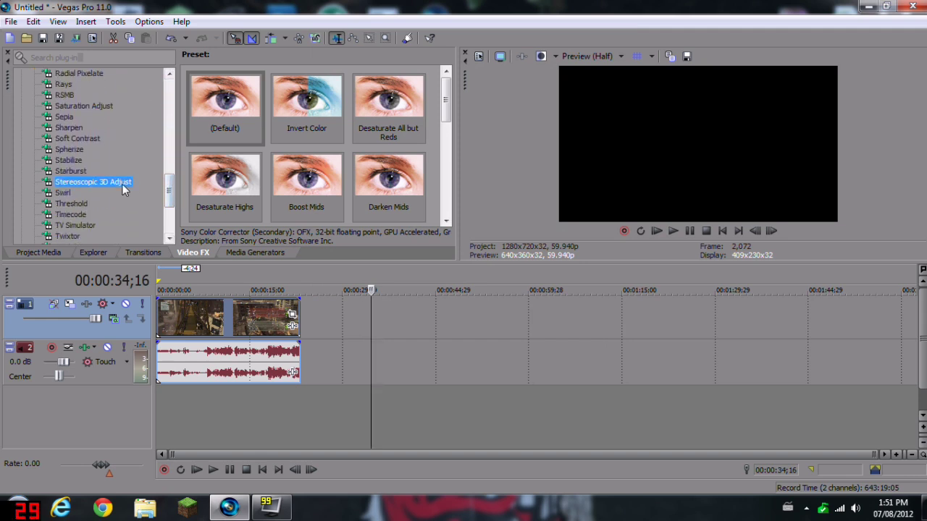
left_click_drag(256, 131, 369, 202)
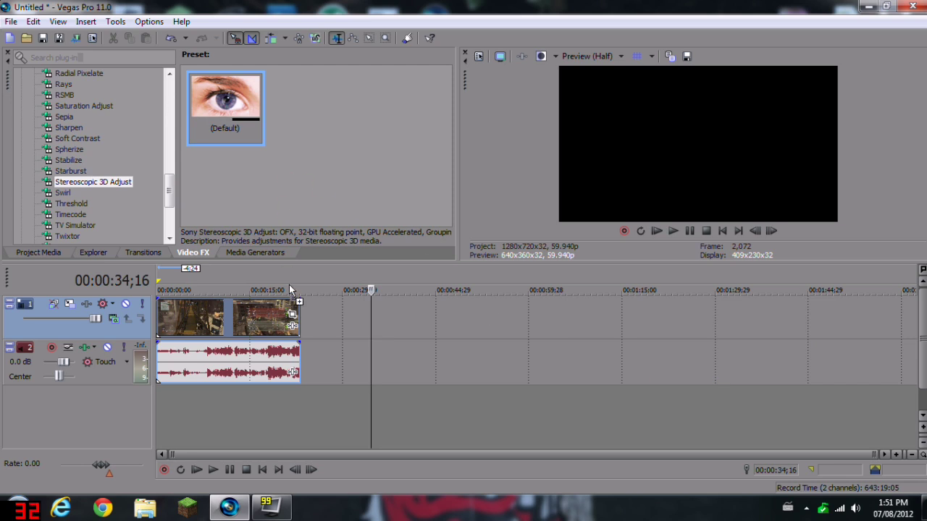
left_click_drag(227, 319, 227, 319)
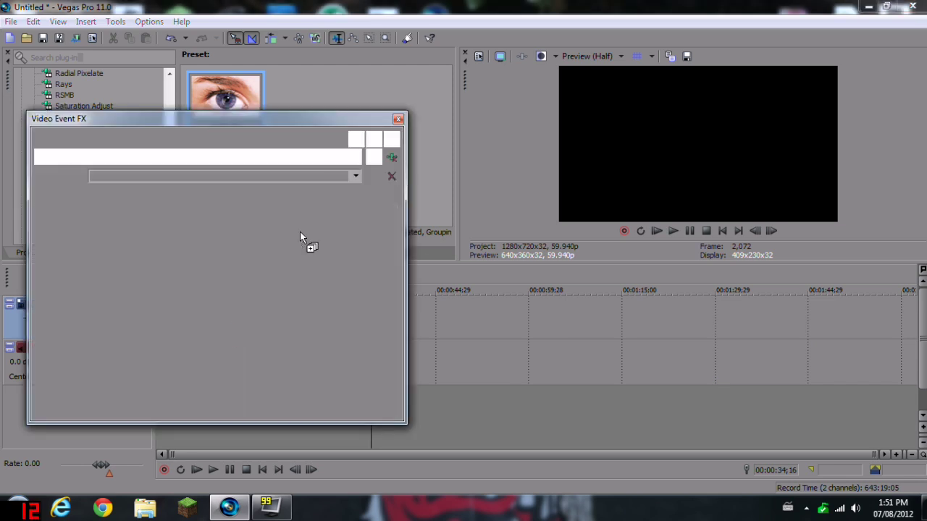
left_click(398, 119)
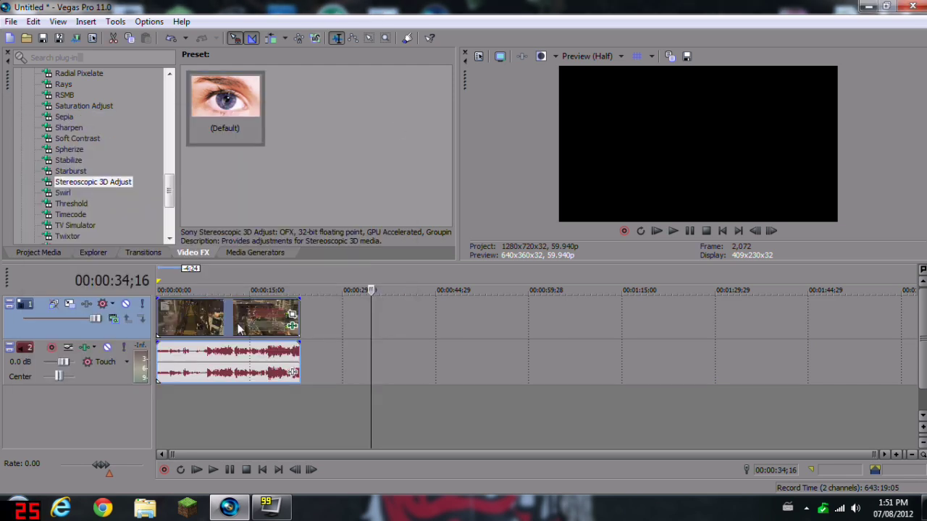
left_click(218, 323)
left_click(201, 340)
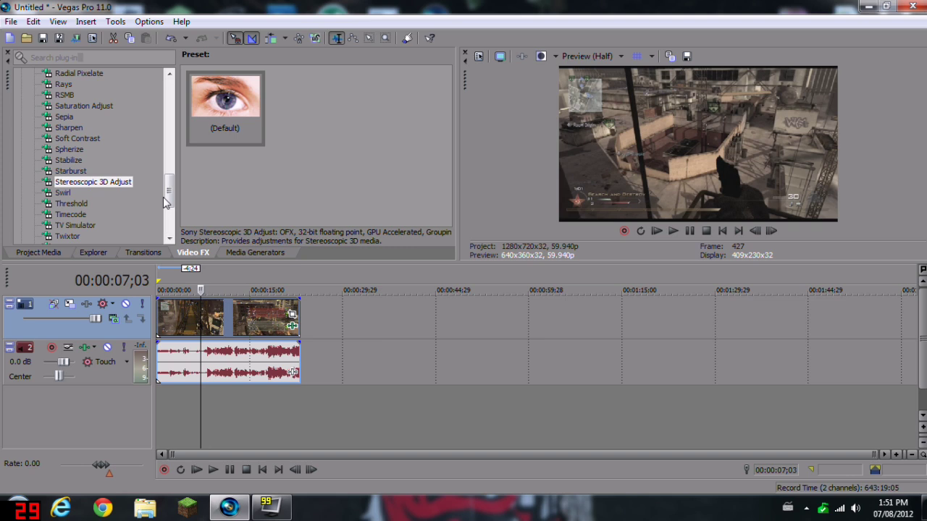
View the Saturation Adjust presets and scrub the playhead through the clip to 00:00:12;18
left_click(83, 106)
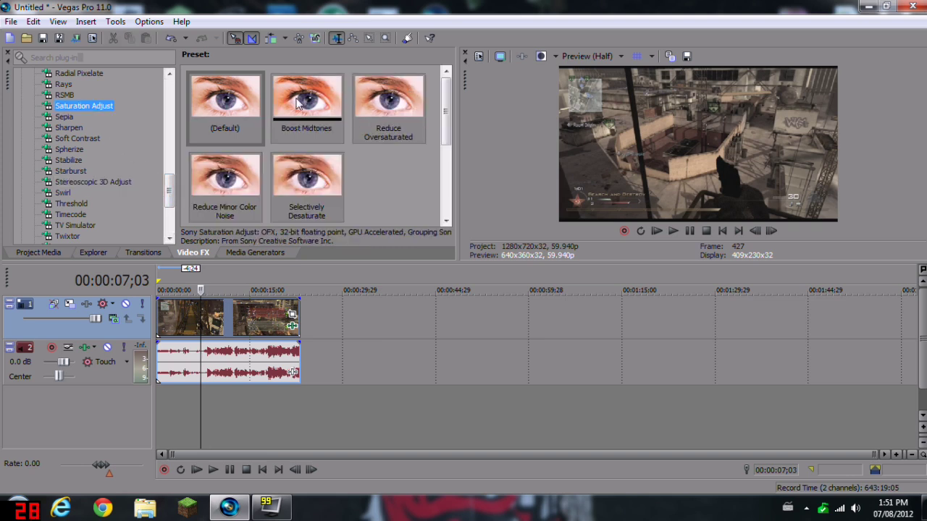
key("End")
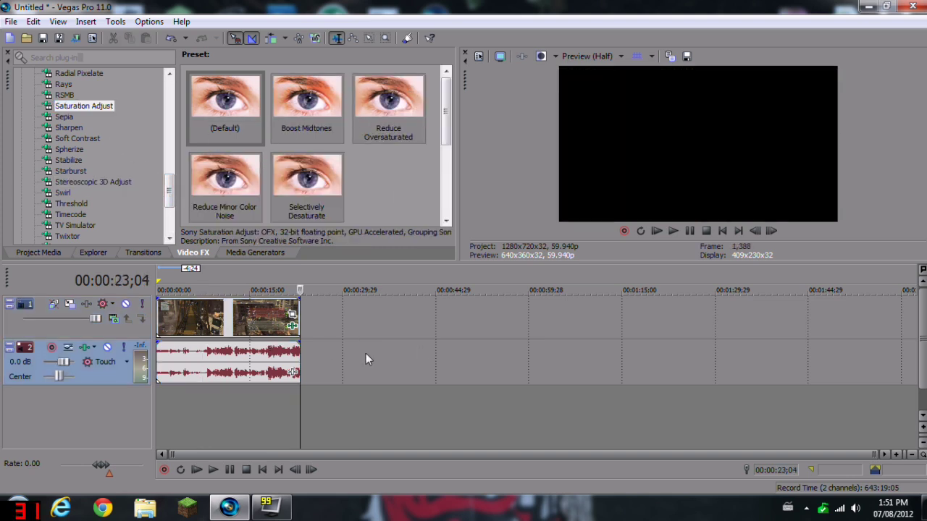
left_click(217, 332)
left_click(182, 327)
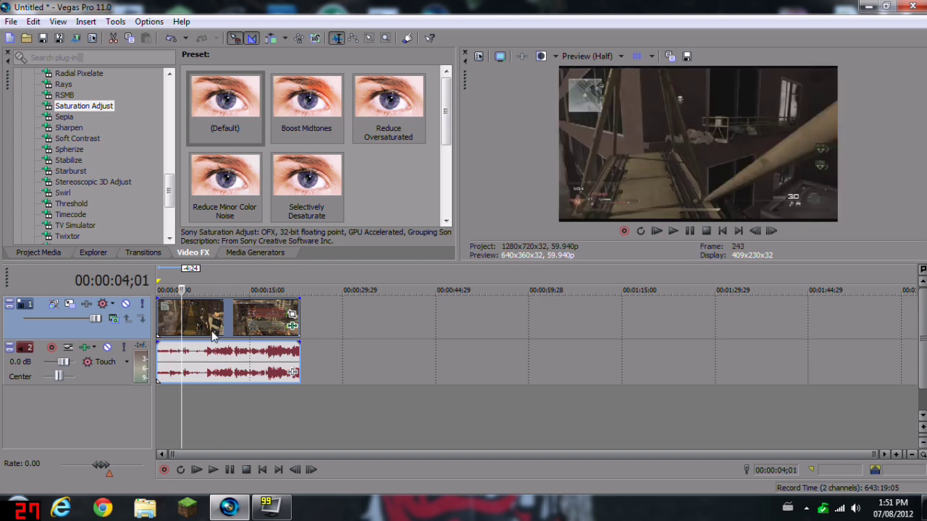
scroll(218, 329, "up", 4)
left_click(330, 332)
left_click(275, 326)
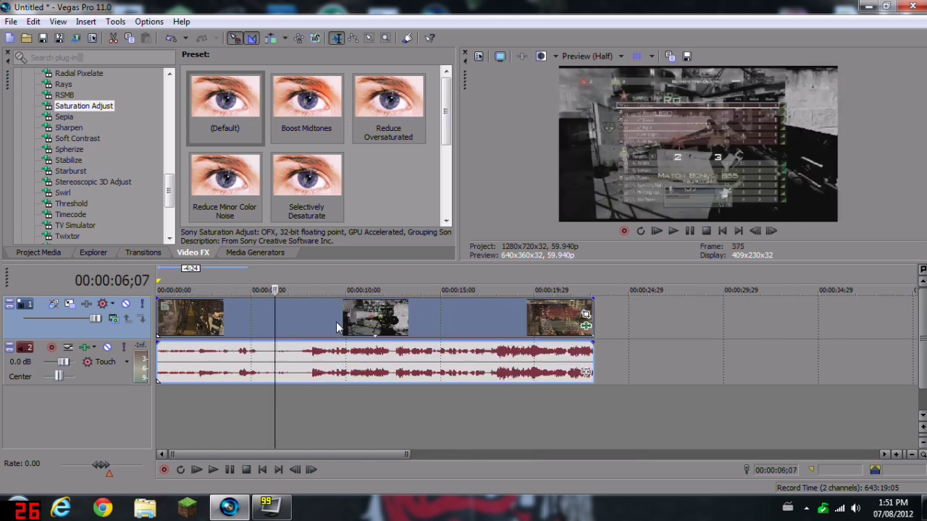
left_click(394, 322)
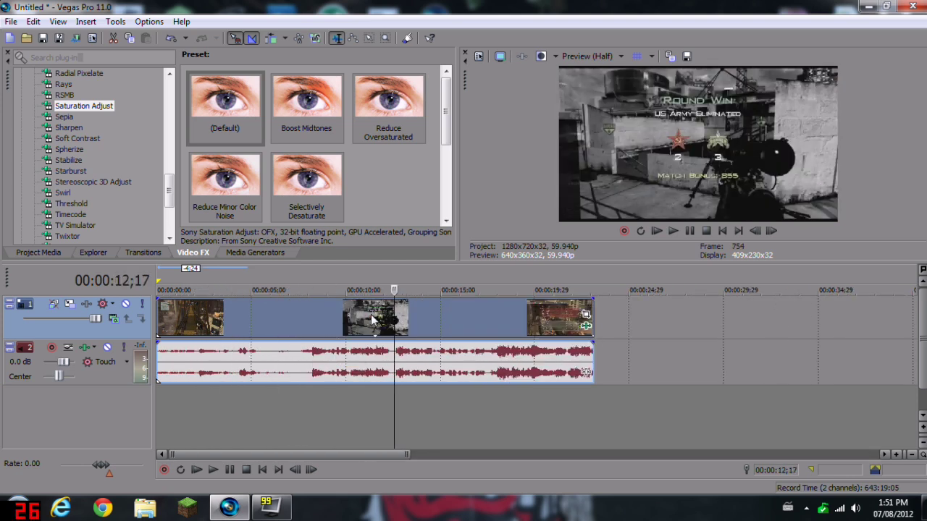
Step the playhead frame by frame back to settle on 00:00:07;22
key("Left")
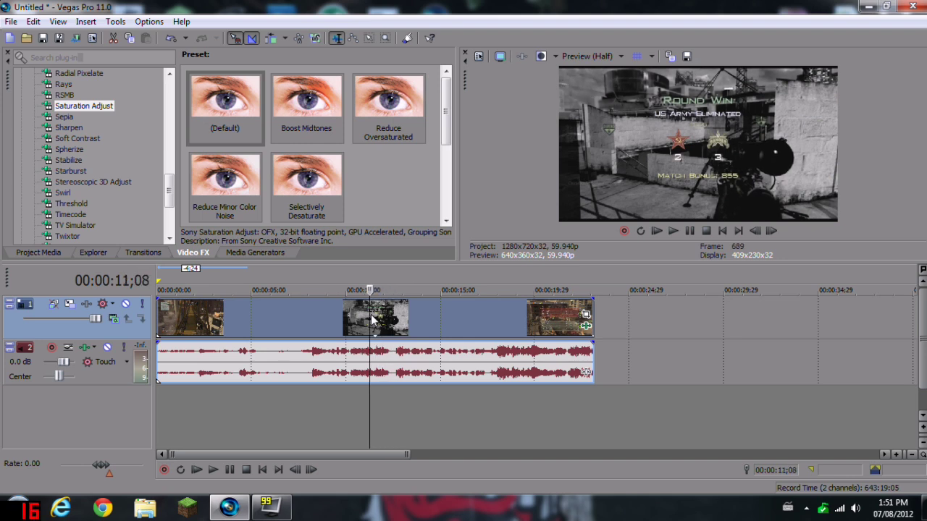
key("Left")
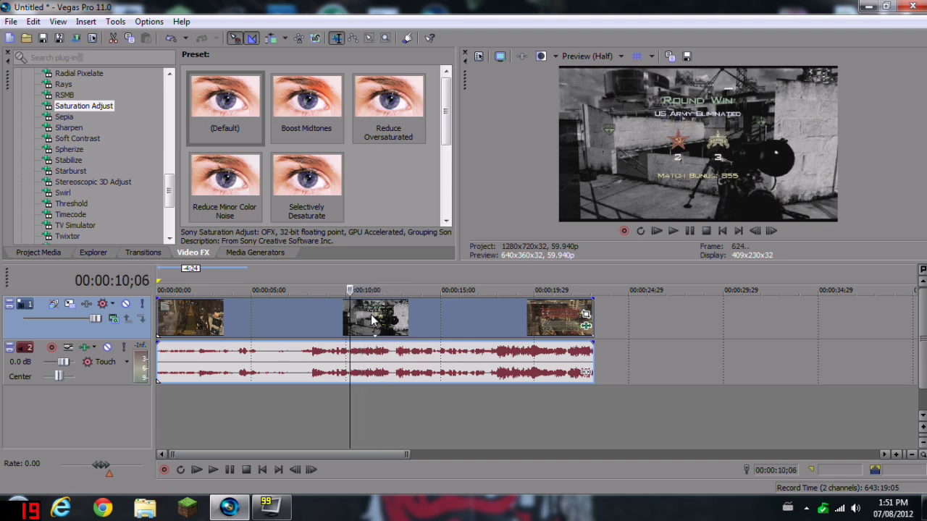
key("Left")
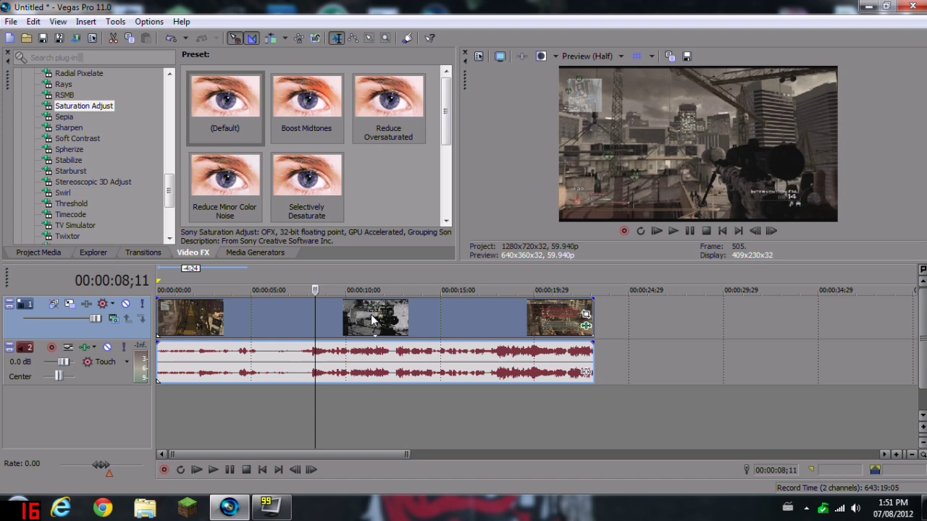
left_click(288, 314)
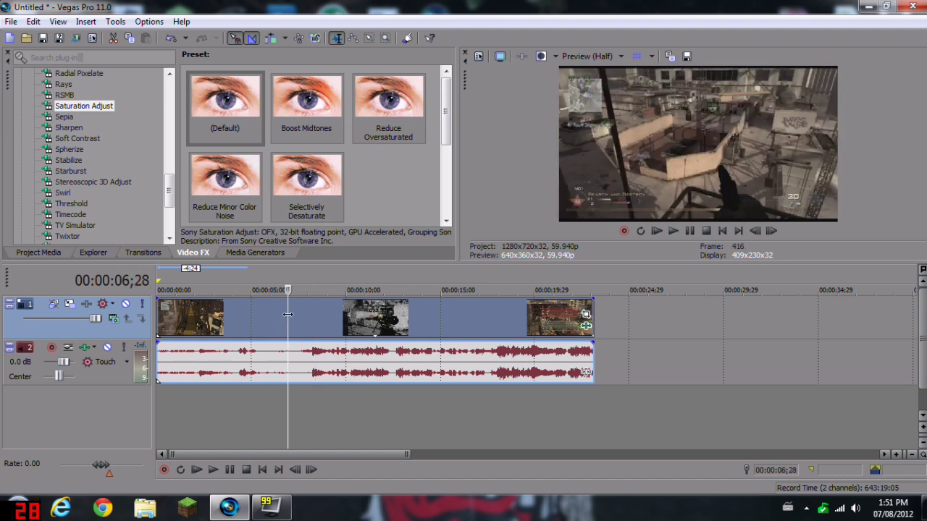
key("Right")
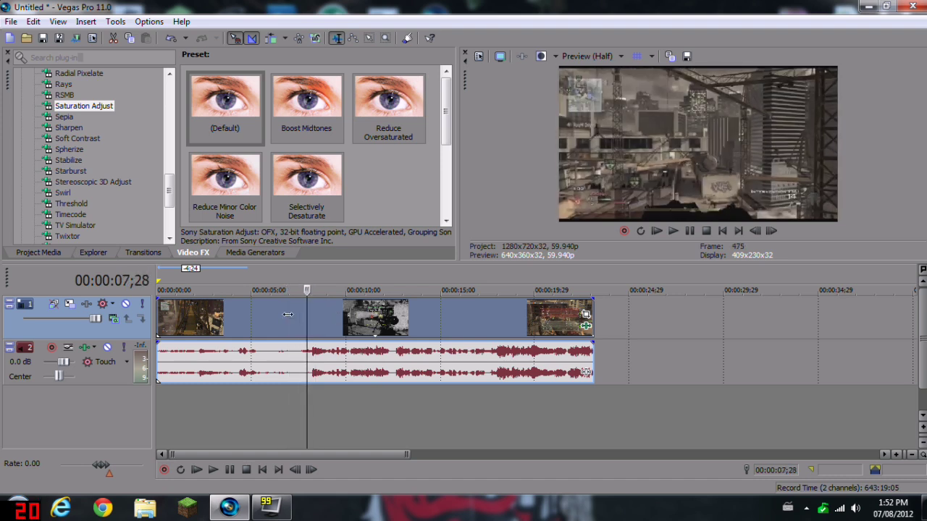
key("Left")
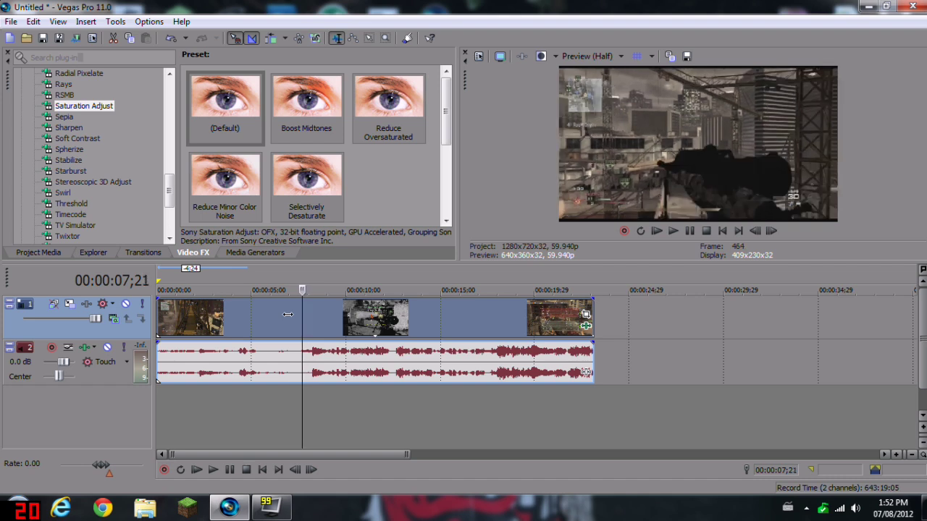
key("Left")
key("Right")
key("Right")
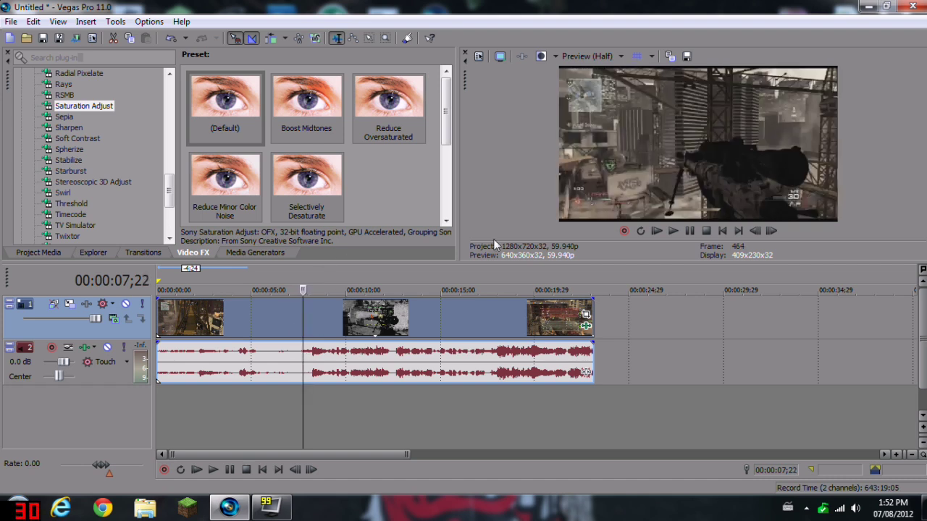
Open the clip's Stereoscopic 3D Adjust settings, nudge horizontal offset, and enable its keyframe animation
left_click(585, 325)
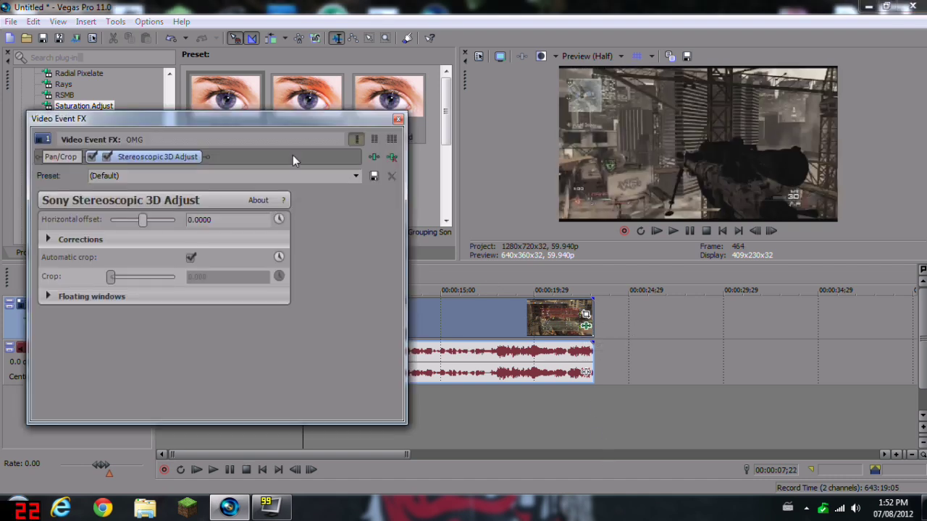
left_click_drag(258, 123, 684, 231)
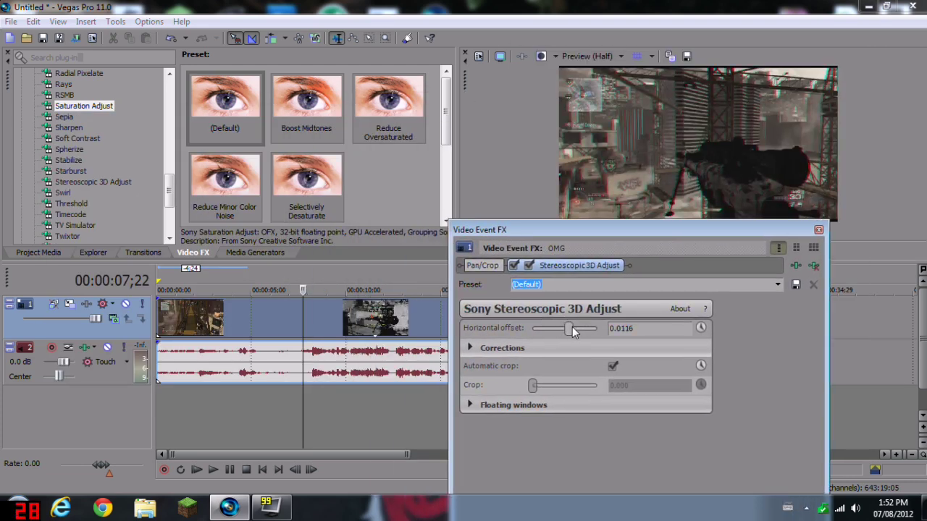
mouse_move(568, 327)
left_mouse_down()
mouse_move(554, 329)
mouse_move(569, 332)
left_mouse_up()
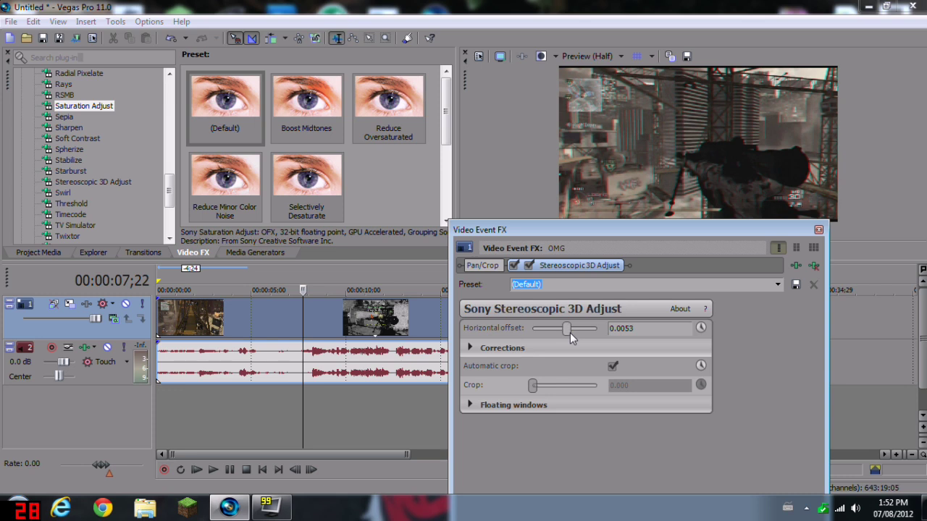
left_click_drag(569, 332, 573, 332)
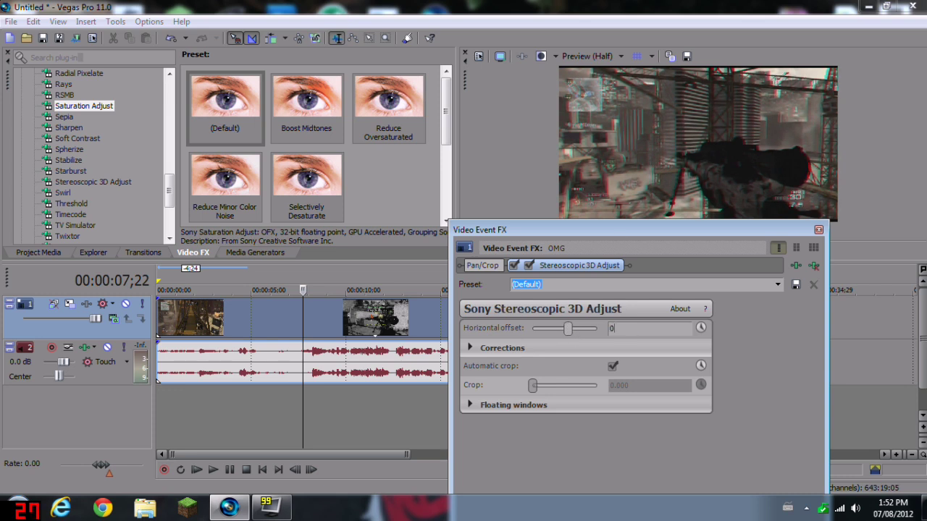
left_click(700, 328)
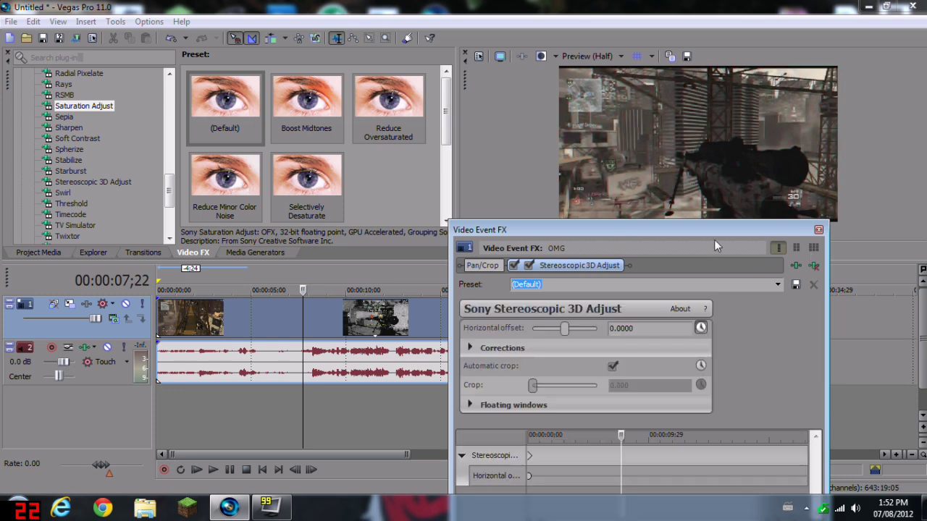
Zoom into the effect keyframe timeline and move its playhead toward the pulse start at 7;25
left_click_drag(709, 228, 275, 92)
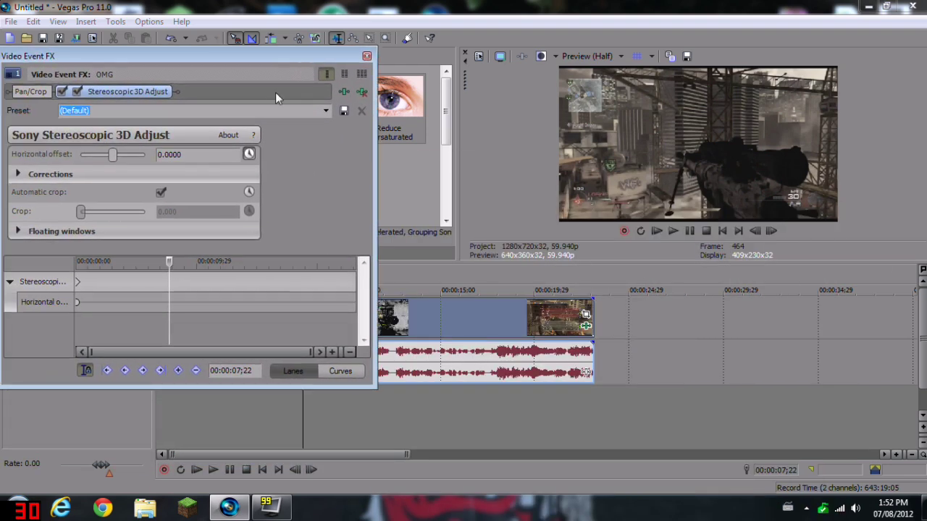
mouse_move(167, 268)
left_mouse_down()
mouse_move(146, 264)
mouse_move(228, 262)
mouse_move(166, 271)
left_mouse_up()
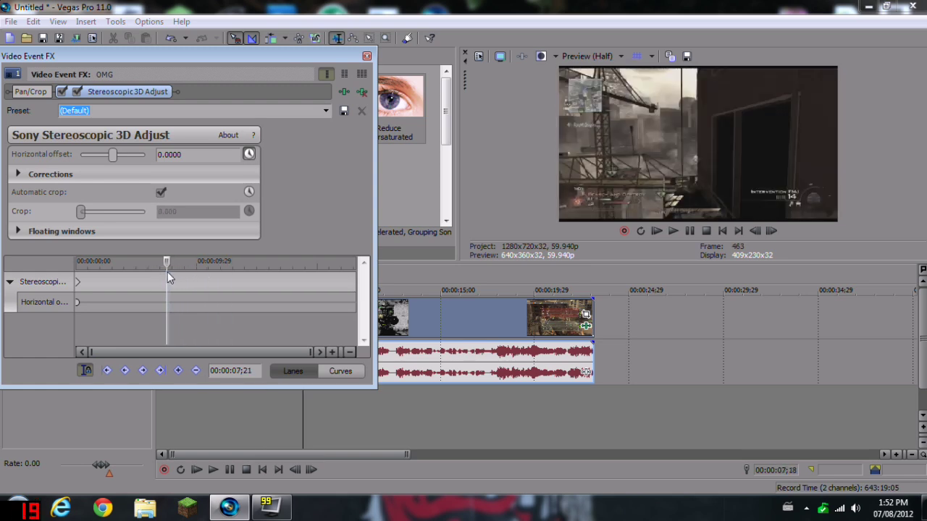
scroll(167, 272, "up", 5)
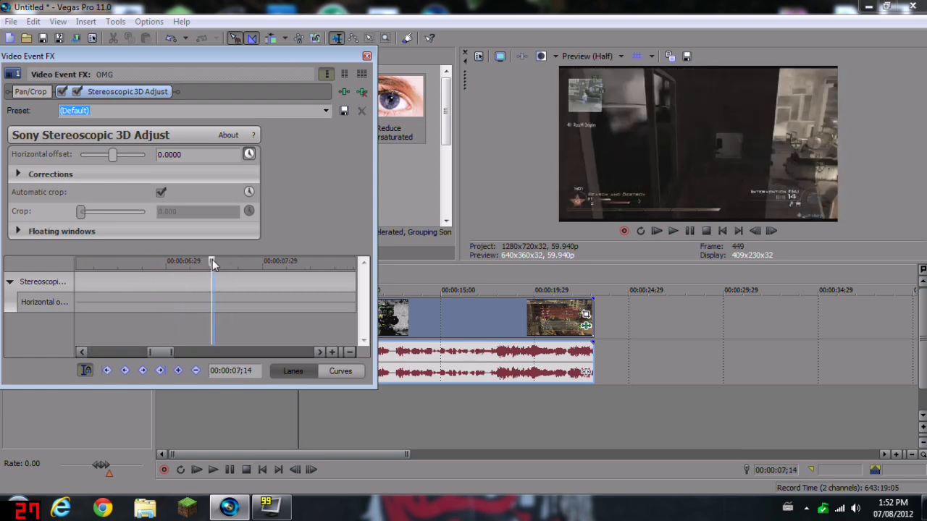
left_click_drag(212, 261, 249, 264)
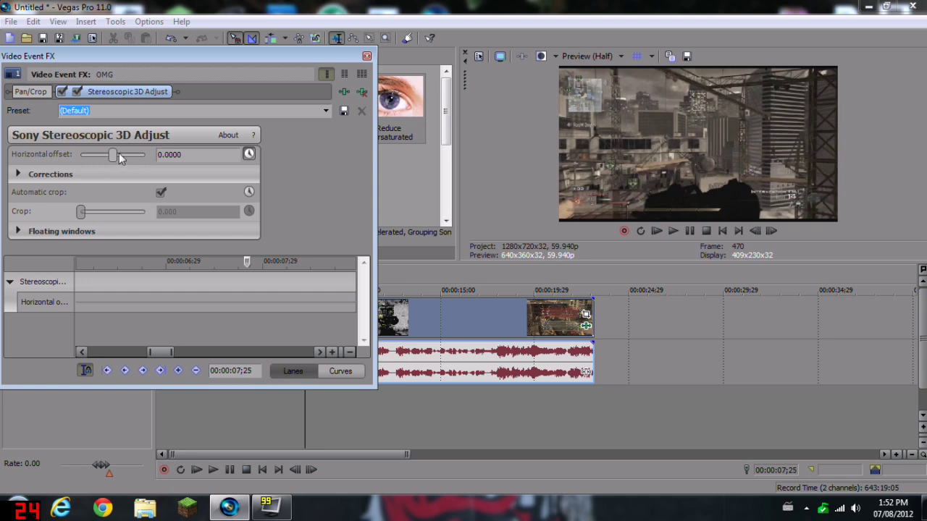
Keyframe horizontal offset at 0.0242 (7;25), 0.0158 (8;01), 0.0263 (8;05), and 0 (8;07)
left_click_drag(112, 156, 120, 155)
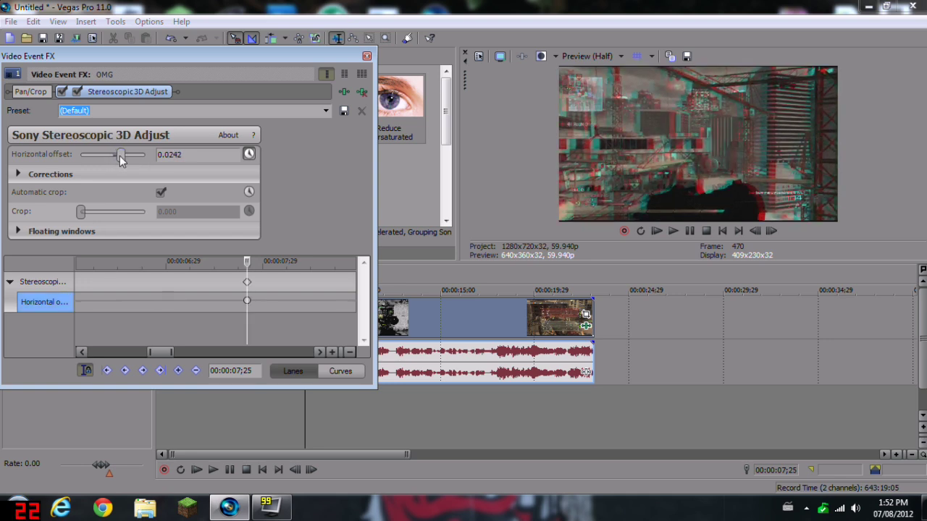
left_click_drag(251, 262, 269, 262)
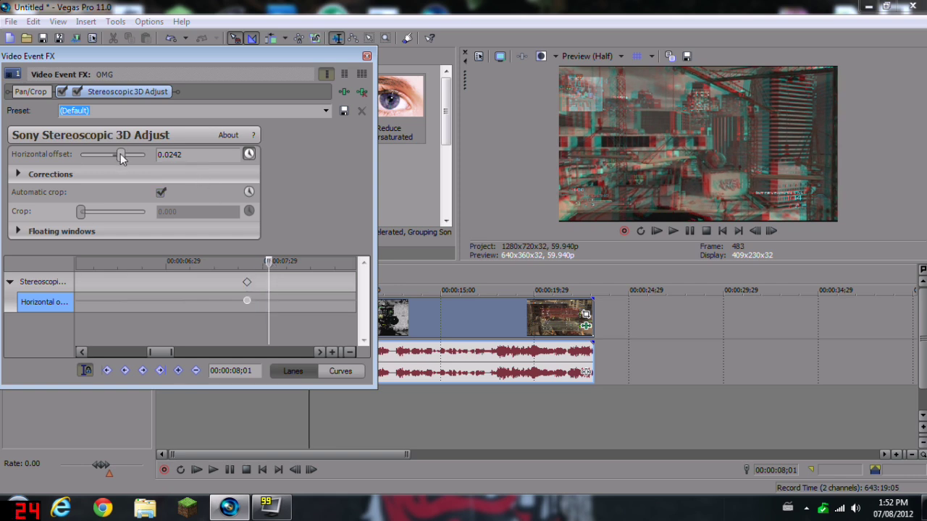
left_click_drag(121, 160, 118, 159)
left_click_drag(269, 262, 279, 262)
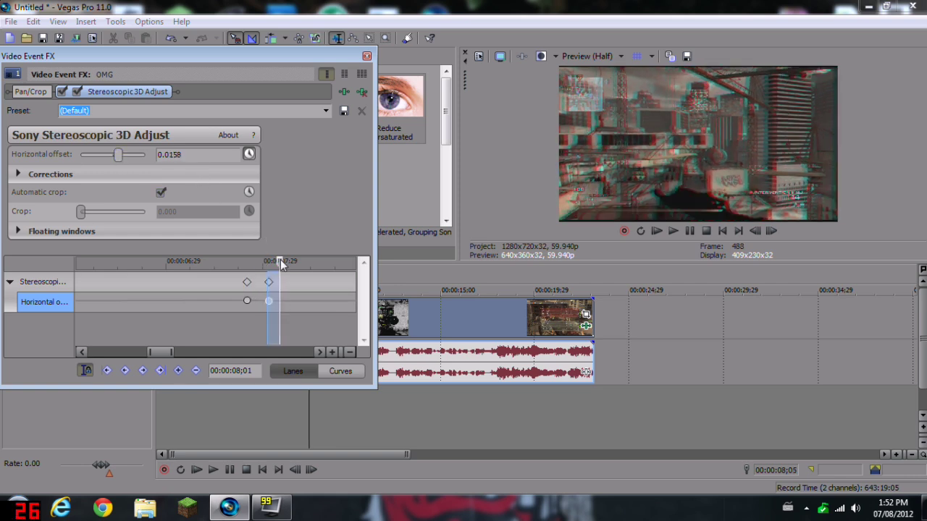
left_click_drag(120, 159, 123, 158)
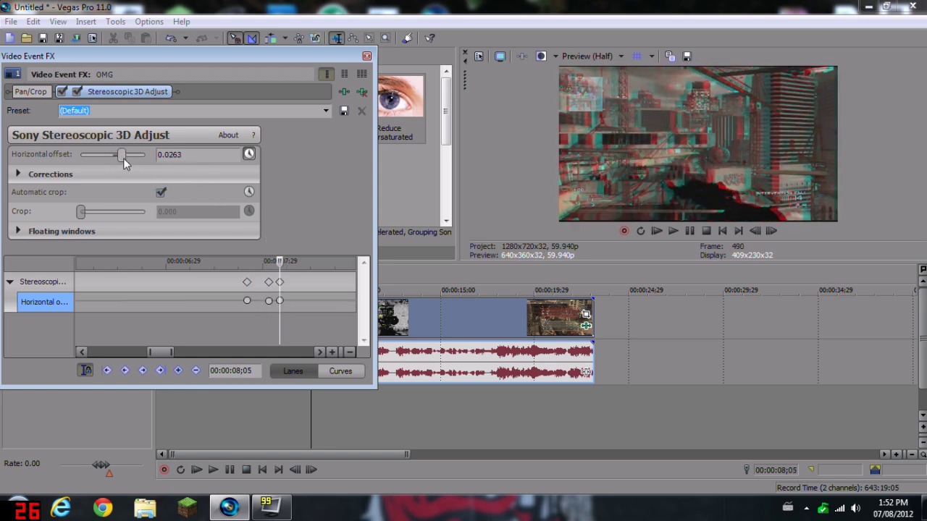
mouse_move(279, 258)
left_mouse_down()
mouse_move(296, 259)
mouse_move(286, 262)
left_mouse_up()
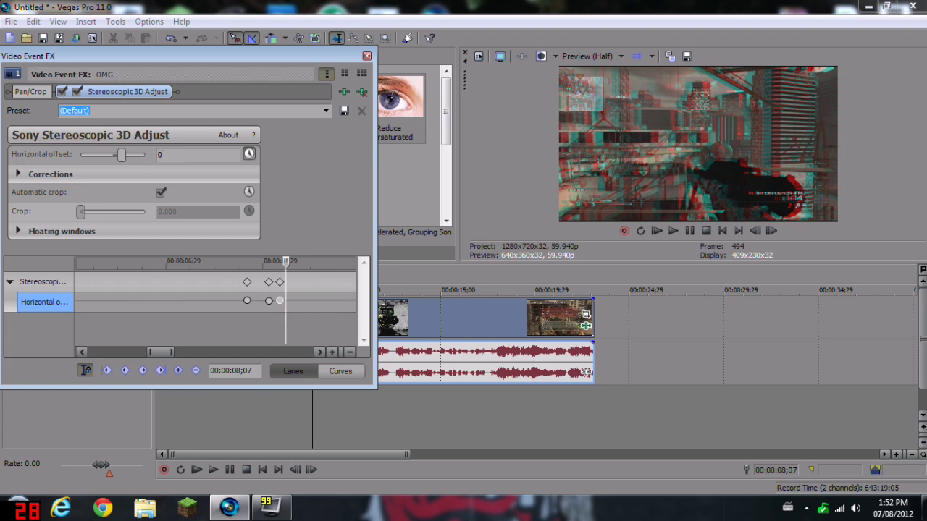
type("0")
key("Return")
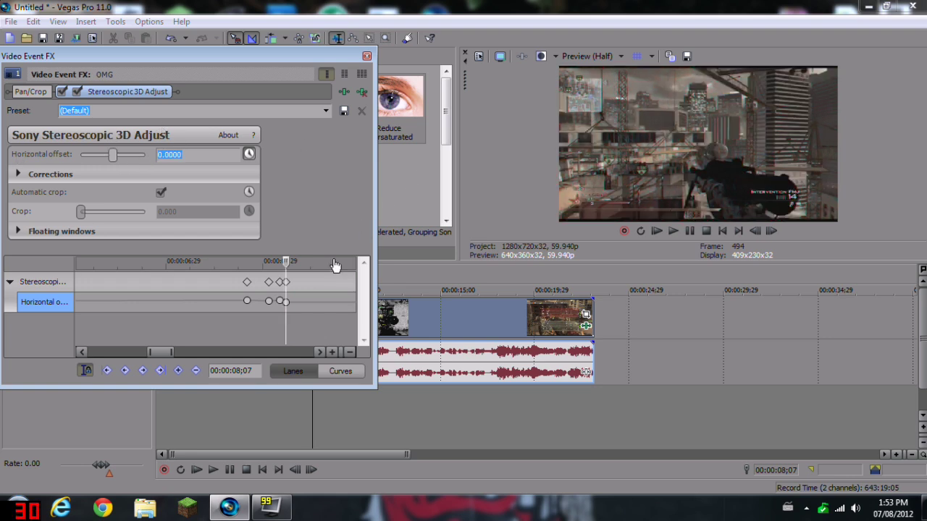
Play the clip from 5;21 to review the horizontal-offset RGB-split pulse
left_click(367, 56)
left_click(301, 328)
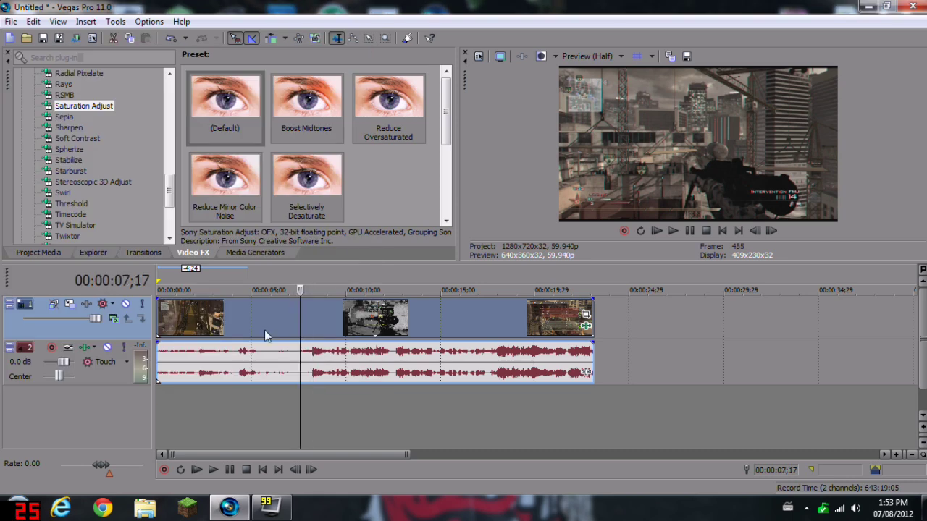
left_click(264, 329)
left_click(213, 470)
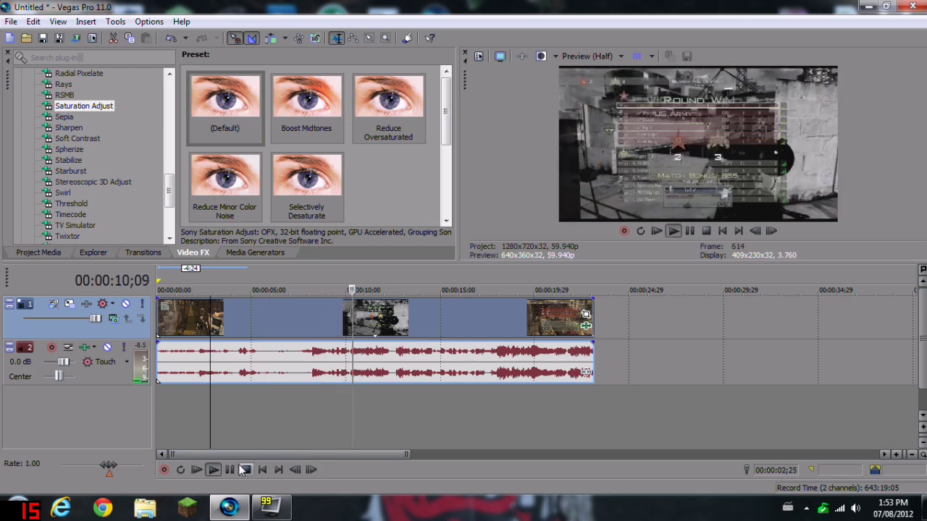
key("Return")
Move the first horizontal offset keyframe earlier to 6;29 in the clip's Event FX
left_click(586, 325)
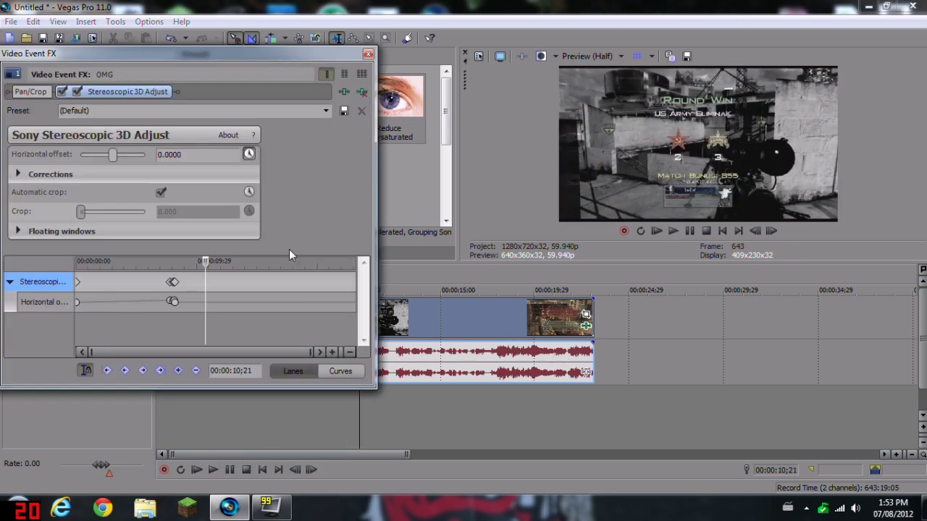
left_click_drag(79, 305, 162, 306)
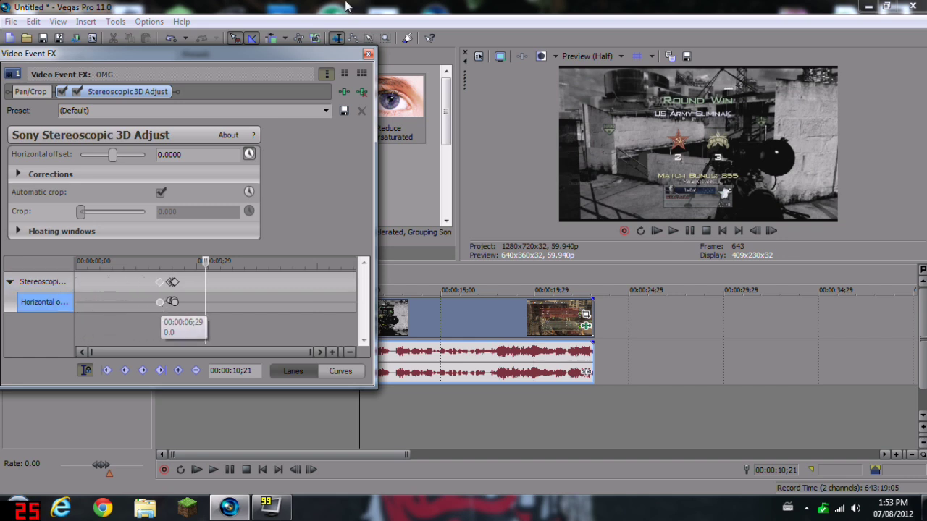
left_click(368, 53)
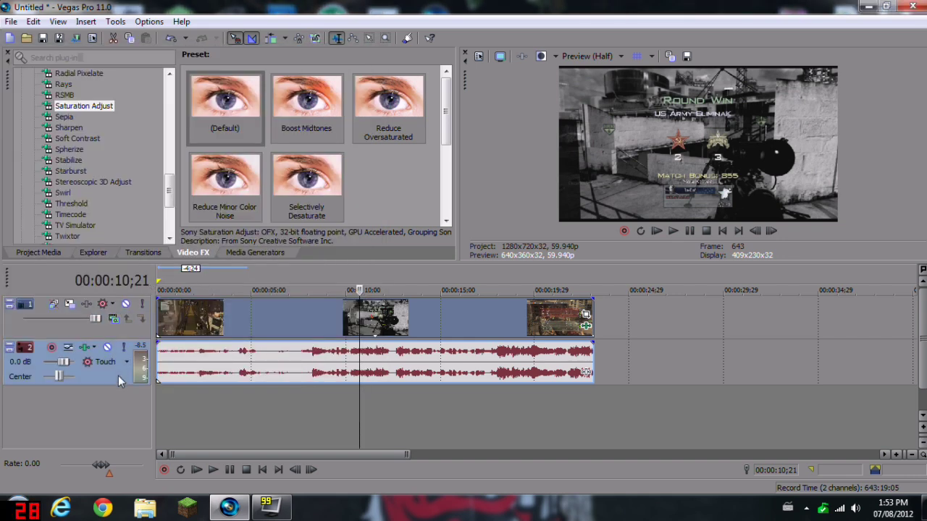
left_click(181, 373)
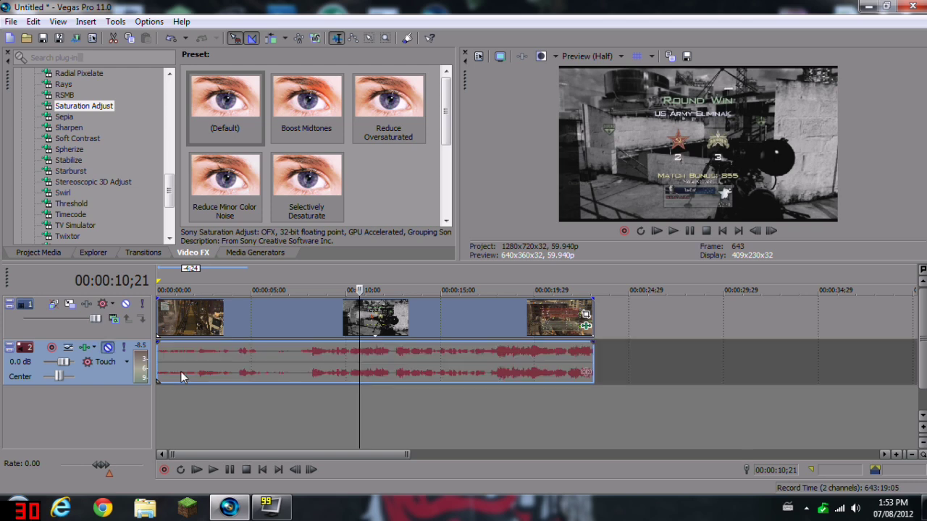
left_click(174, 312)
left_click(306, 339)
left_click(213, 469)
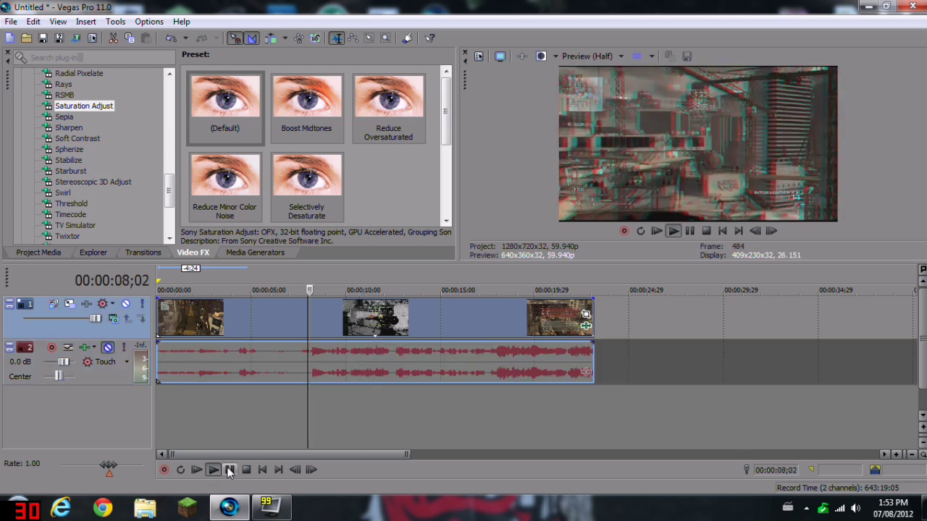
left_click(274, 324)
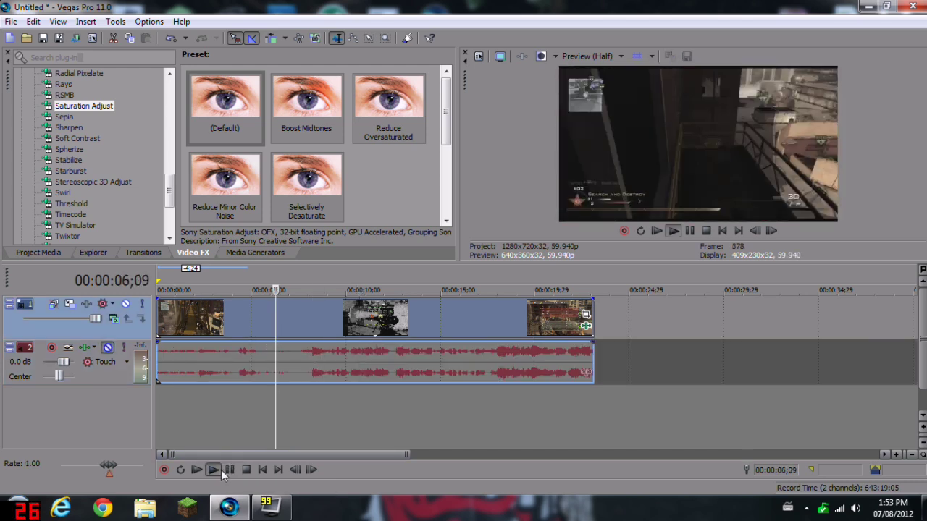
left_click(221, 469)
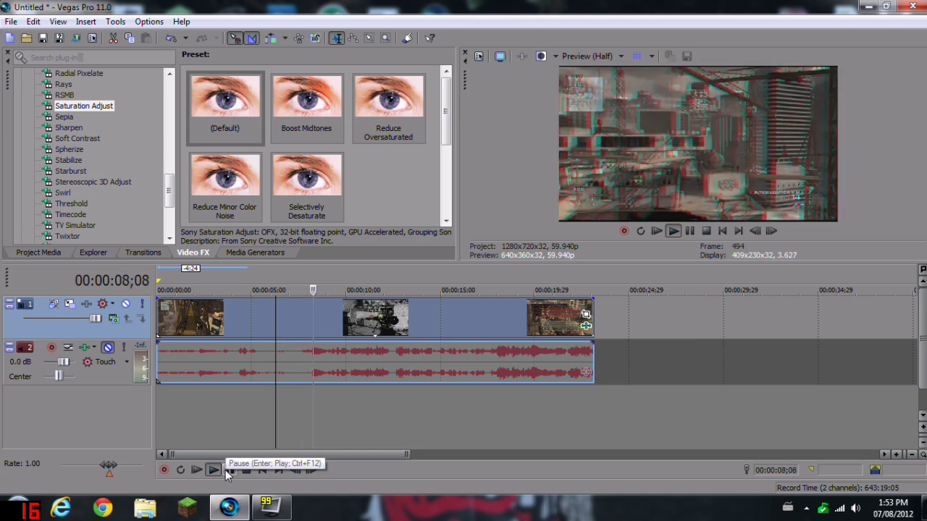
left_click_drag(263, 390, 374, 402)
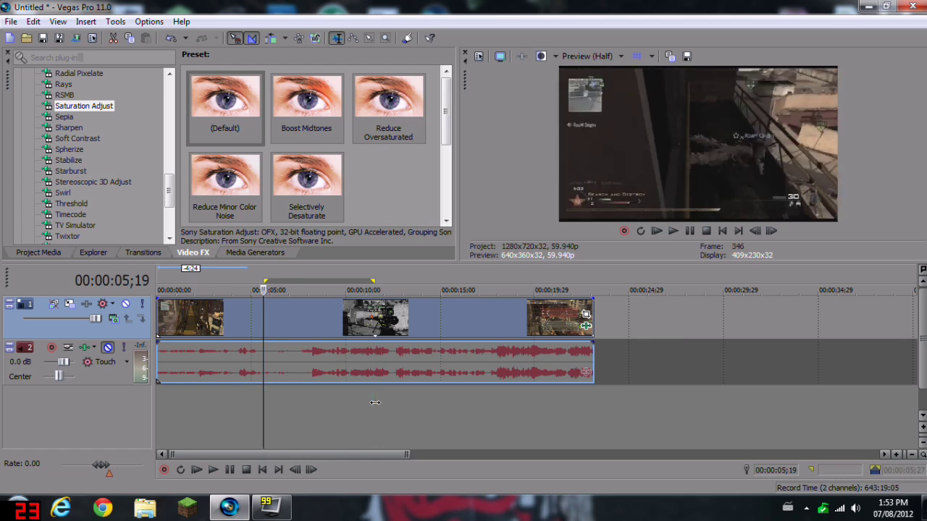
key("space")
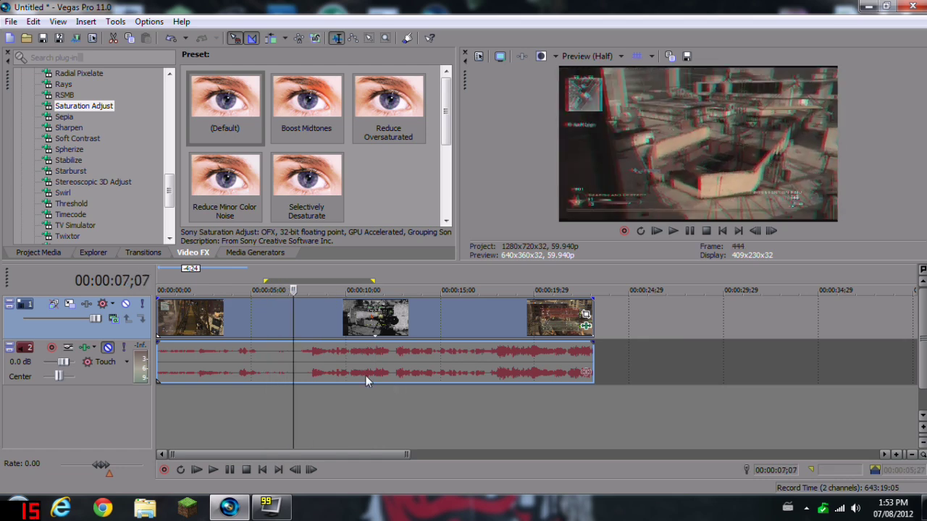
key("o")
key("space")
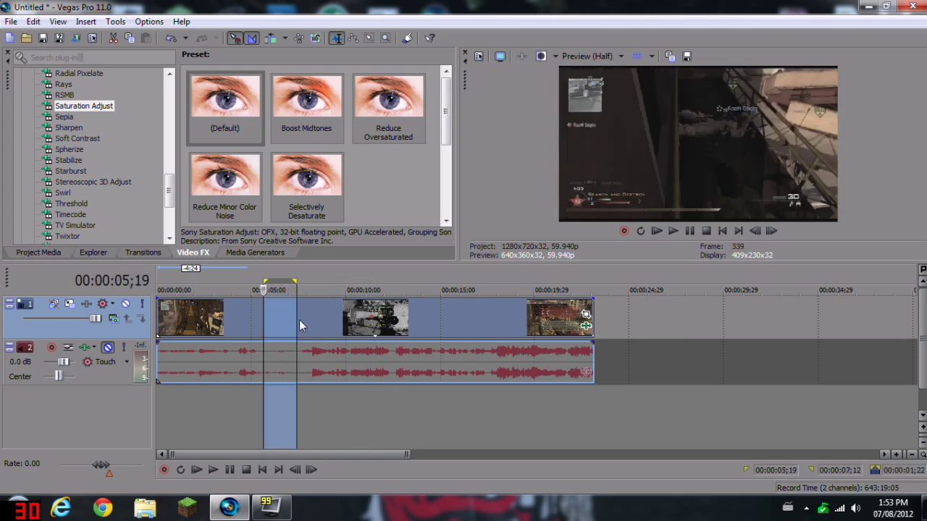
left_click_drag(297, 325, 375, 326)
left_click_drag(261, 315, 272, 312)
left_click(271, 312)
key("space")
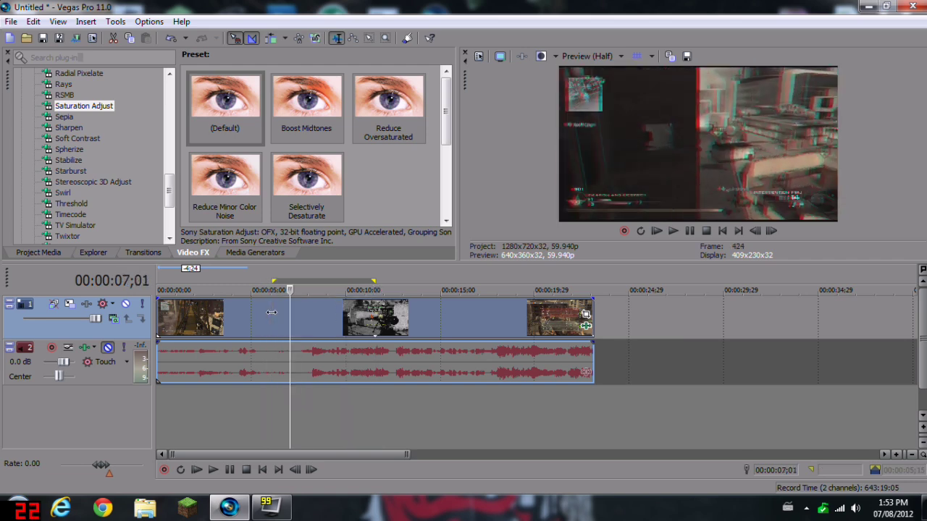
key("space")
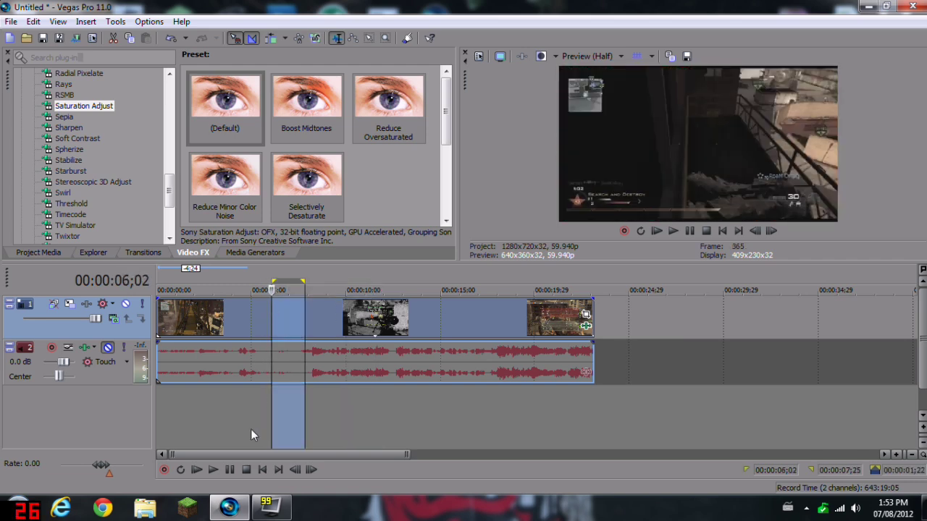
left_click(212, 472)
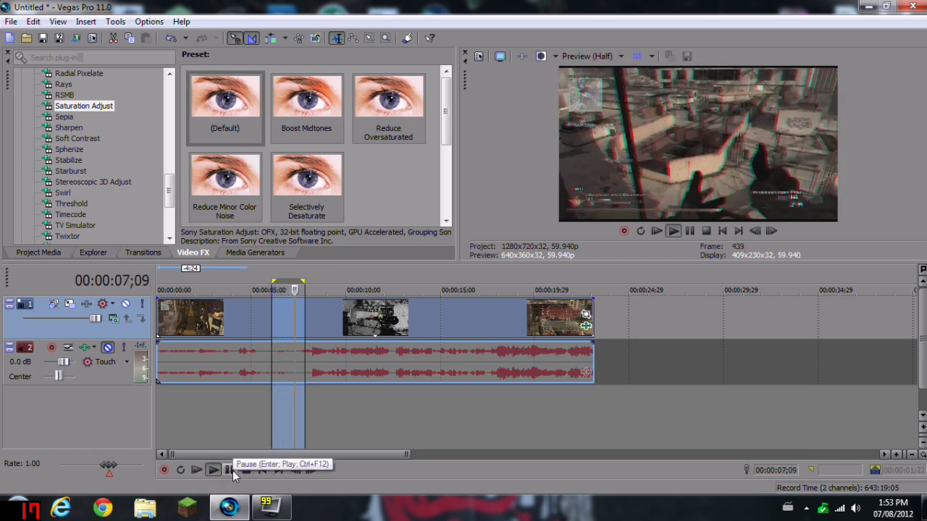
key("space")
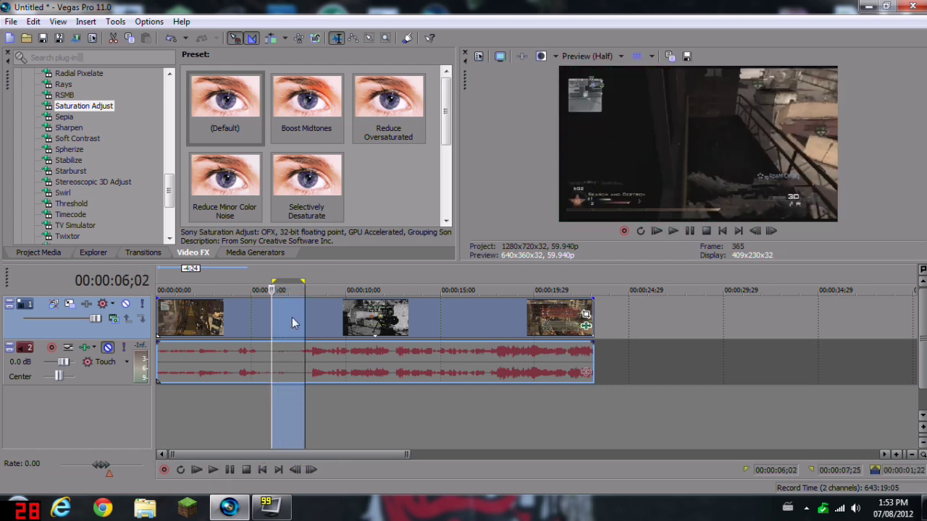
left_click(292, 319)
left_click(213, 470)
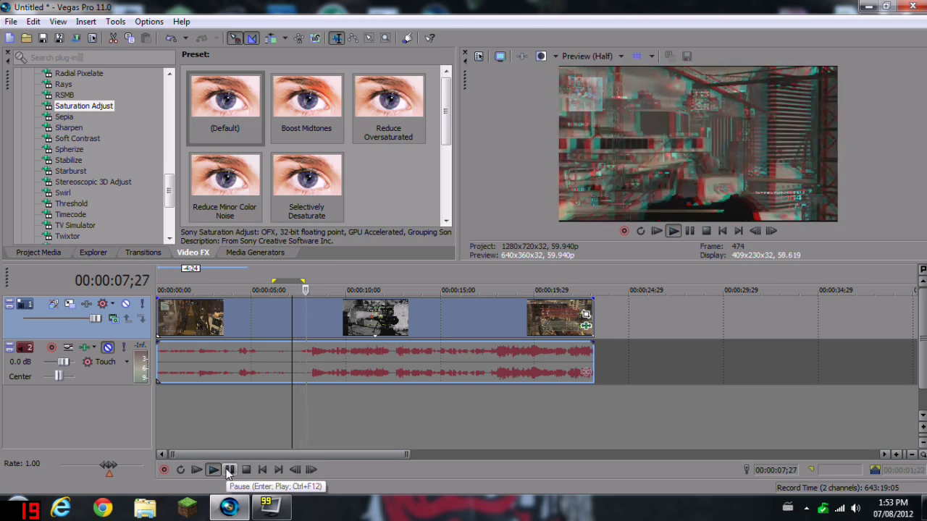
key("Return")
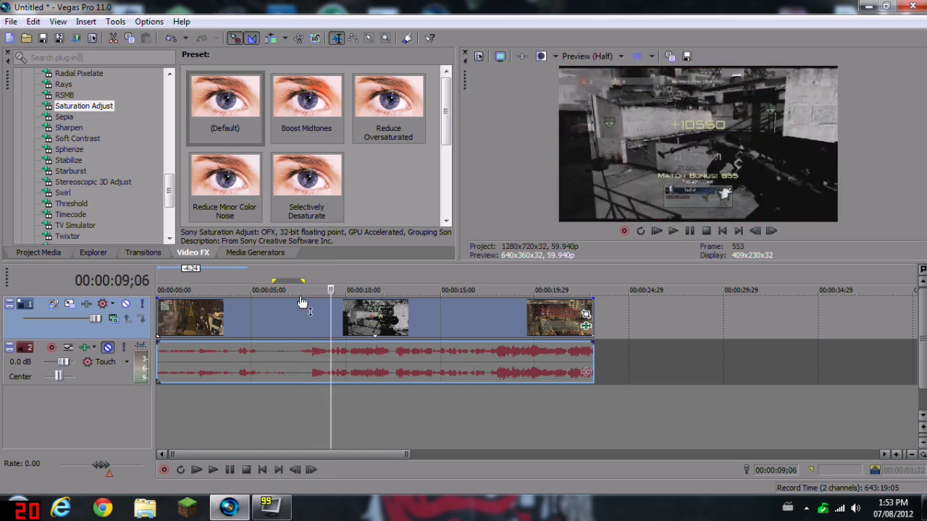
scroll(289, 313, "down", 3)
left_click(258, 379)
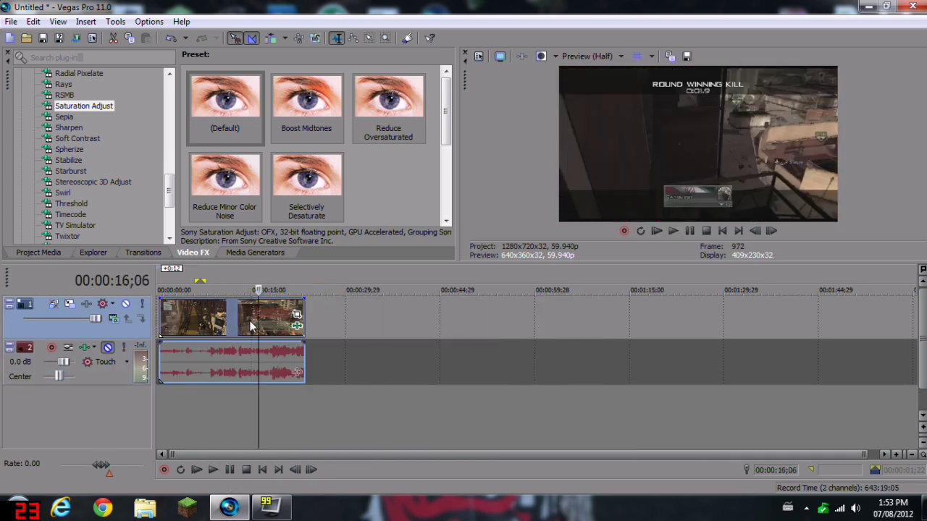
left_click_drag(250, 326, 225, 322)
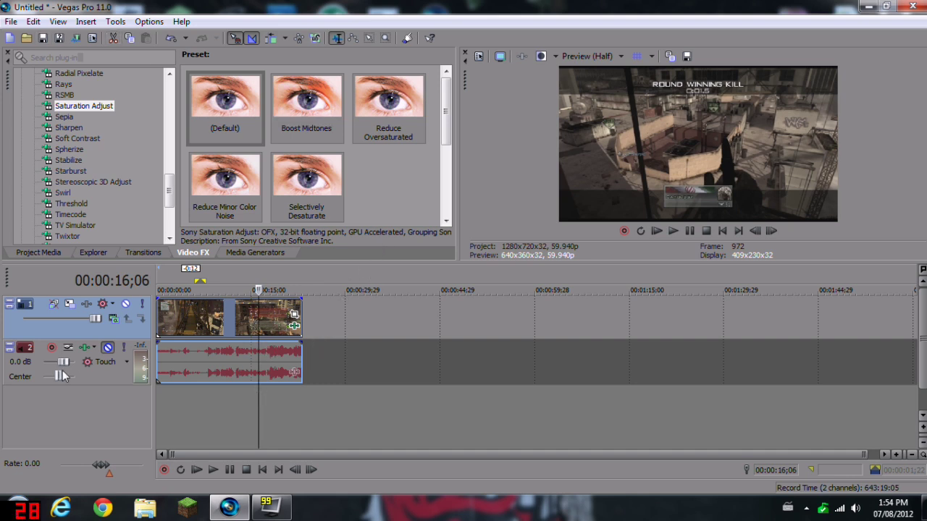
key("ctrl+z")
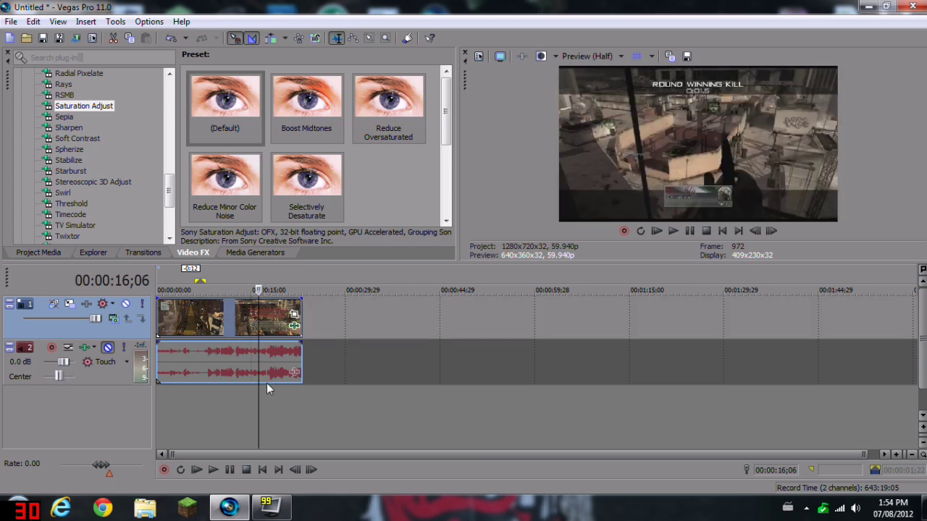